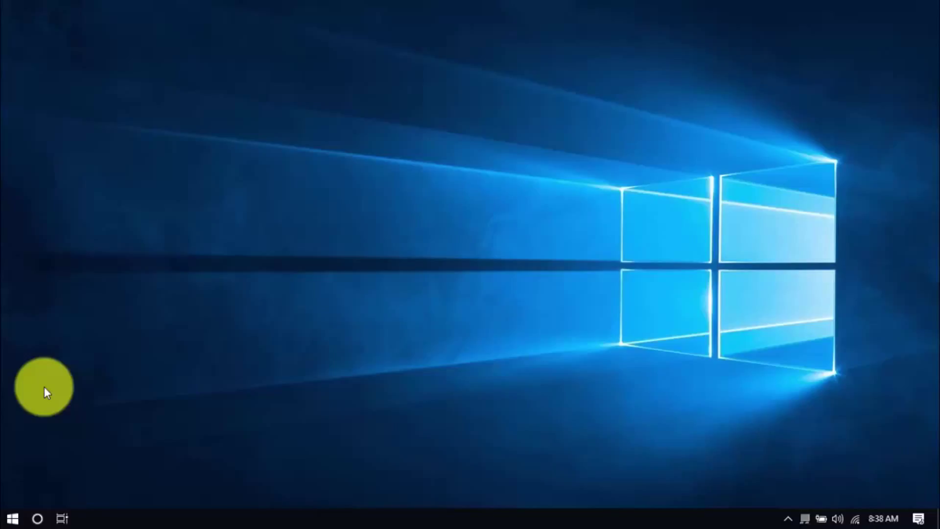
# In Settings > Apps & features, expand the 260 MB ACID Music entry to show Uninstall.
pyautogui.click(12, 518)
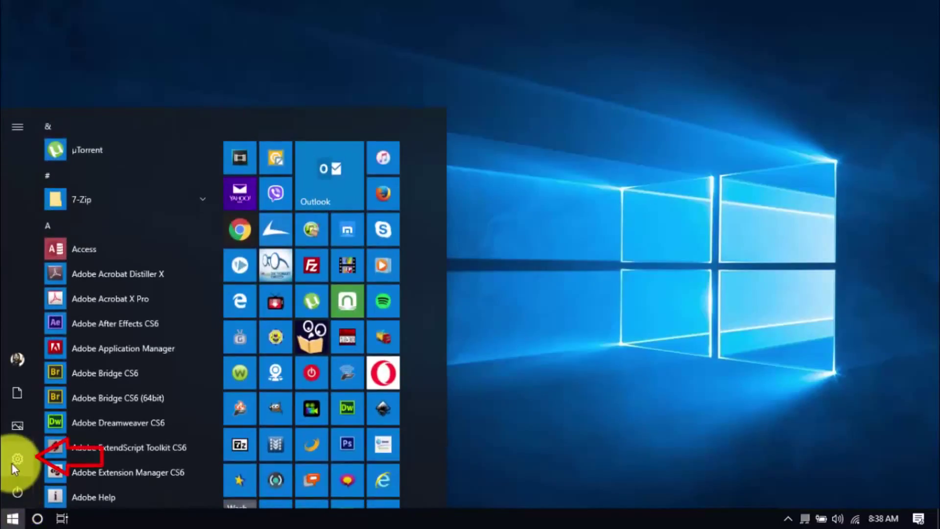
pyautogui.click(11, 463)
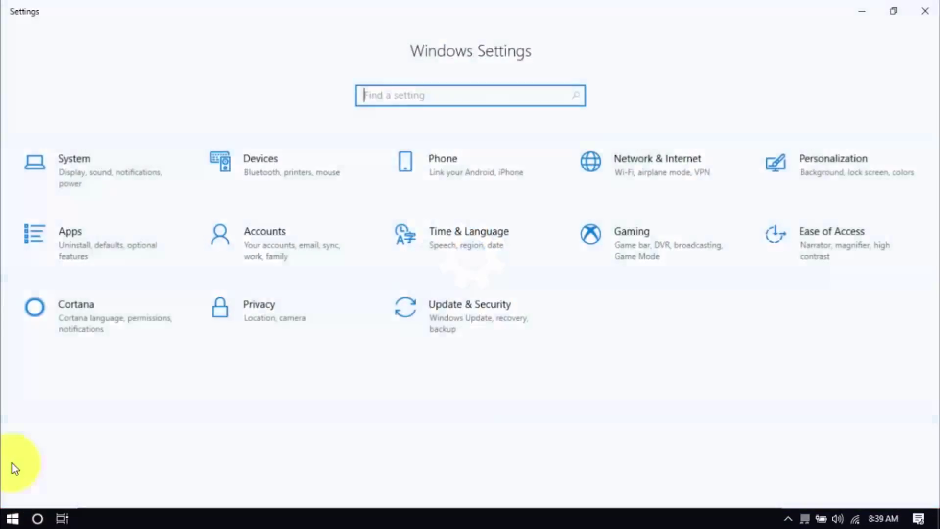
pyautogui.click(90, 229)
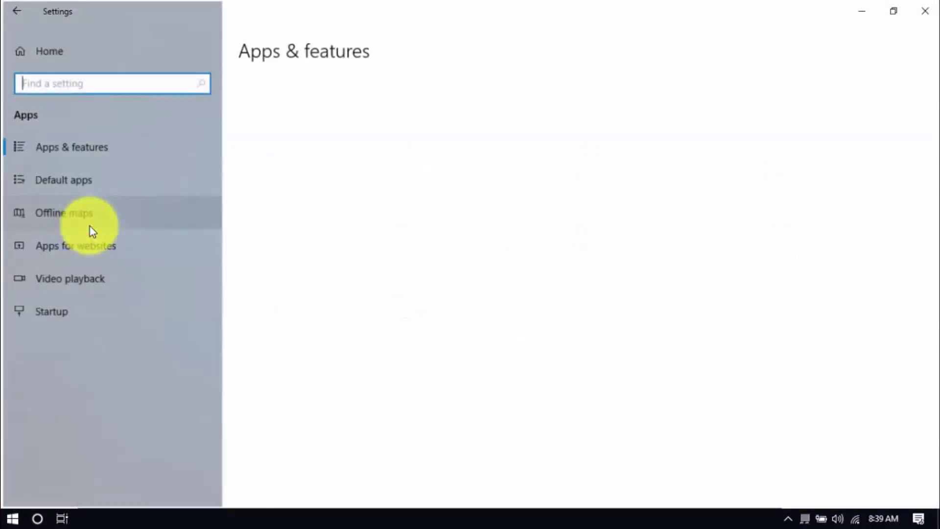
pyautogui.scroll(-6, 457, 435)
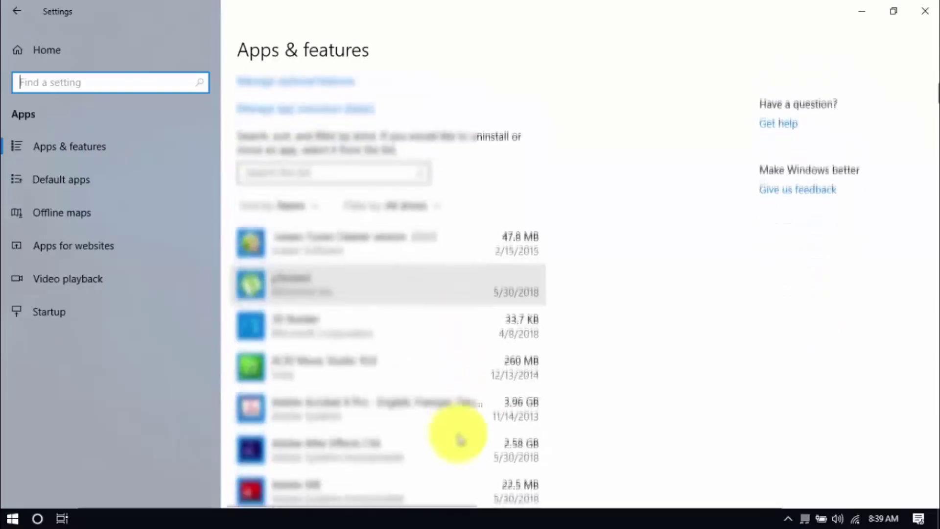
pyautogui.click(430, 212)
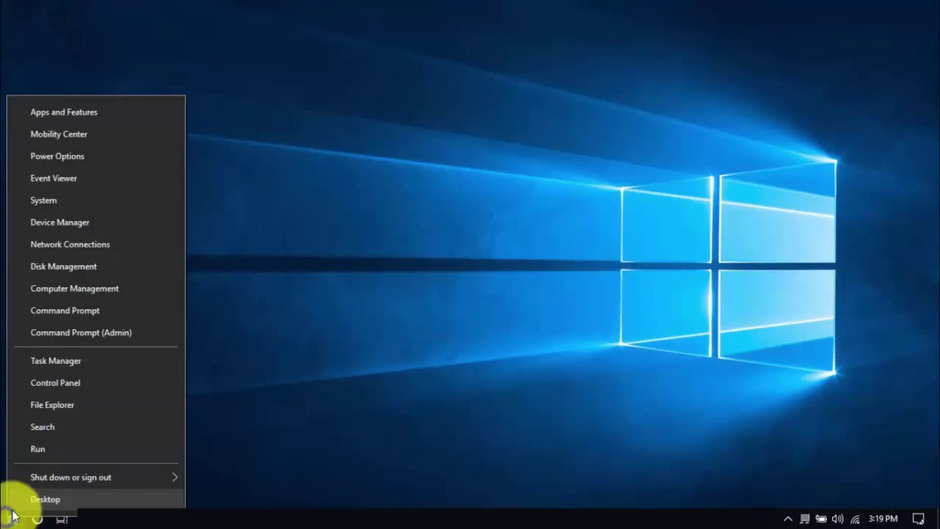
# In the power-button shutdown settings, uncheck Fast startup and Sleep, leaving Hibernate and Lock checked.
pyautogui.click(88, 155)
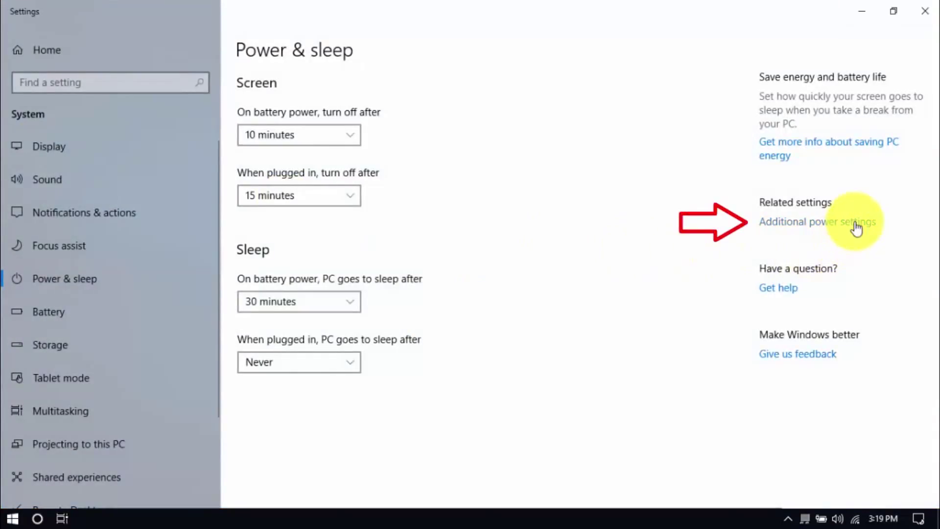
pyautogui.click(854, 223)
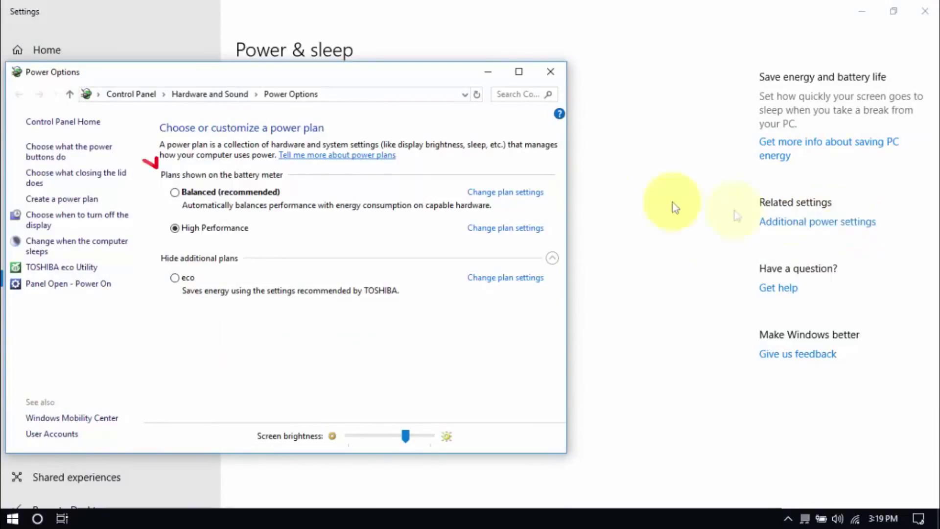
pyautogui.click(55, 156)
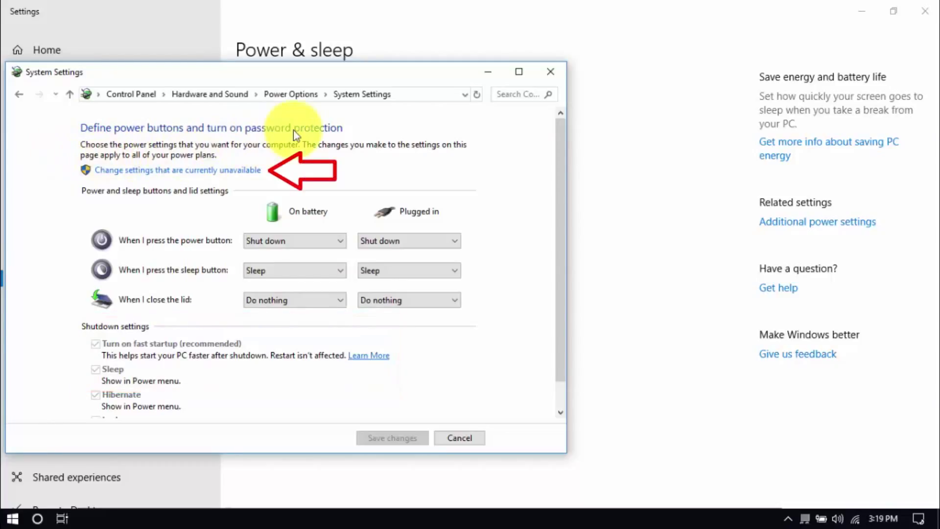
pyautogui.click(232, 170)
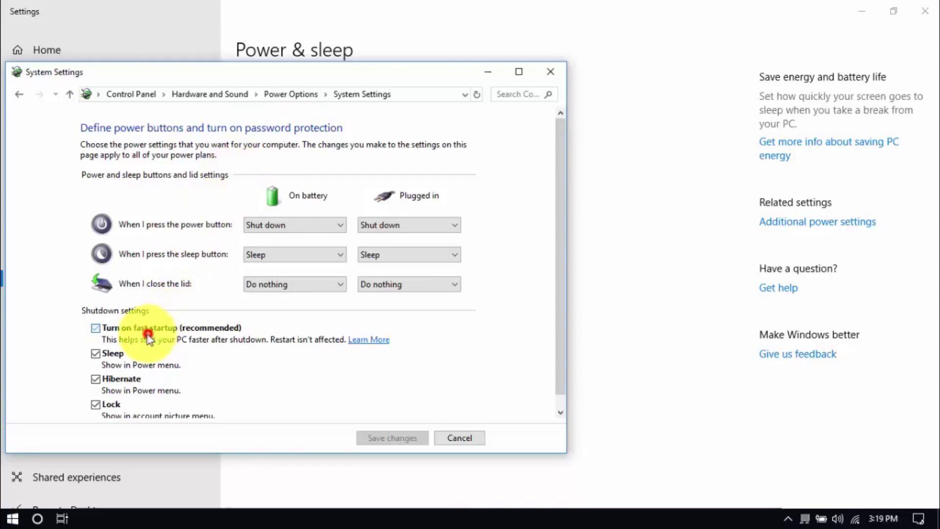
pyautogui.click(147, 335)
pyautogui.click(112, 353)
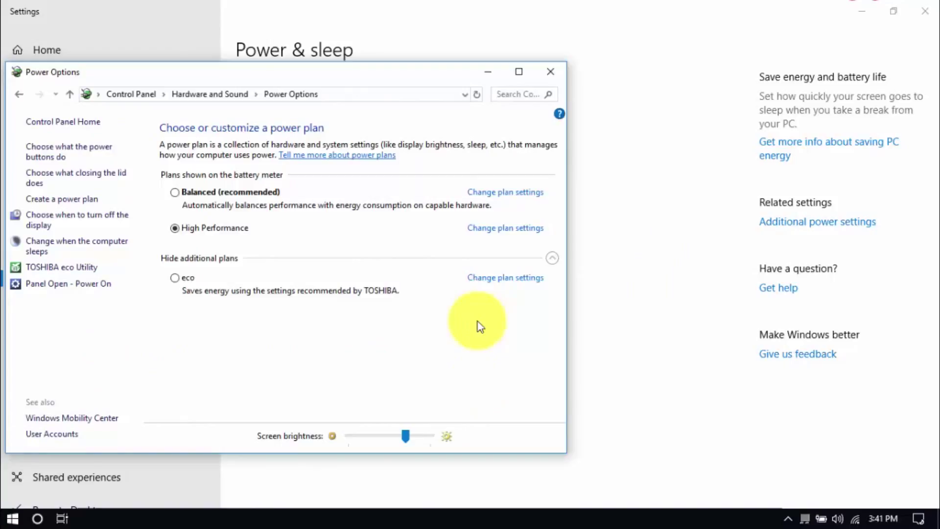
# Open the advanced power settings for the High Performance plan.
pyautogui.click(517, 228)
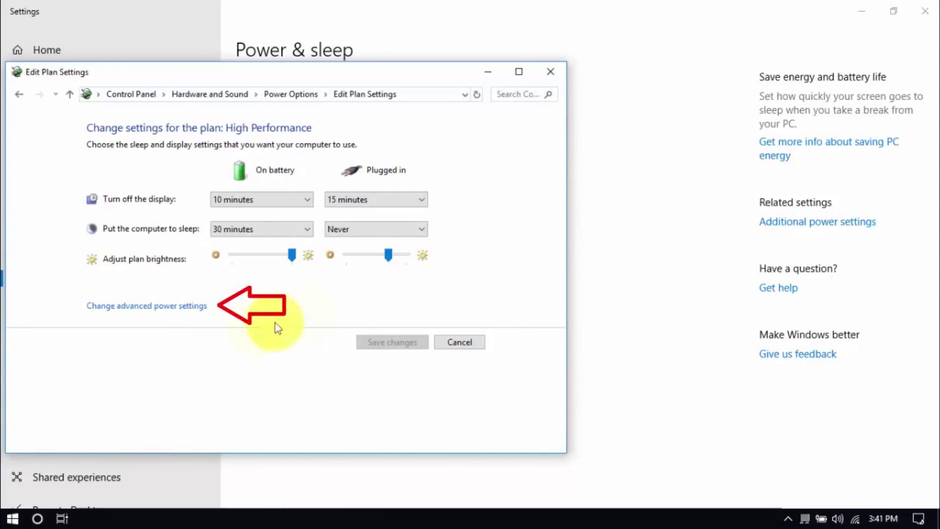
pyautogui.click(158, 308)
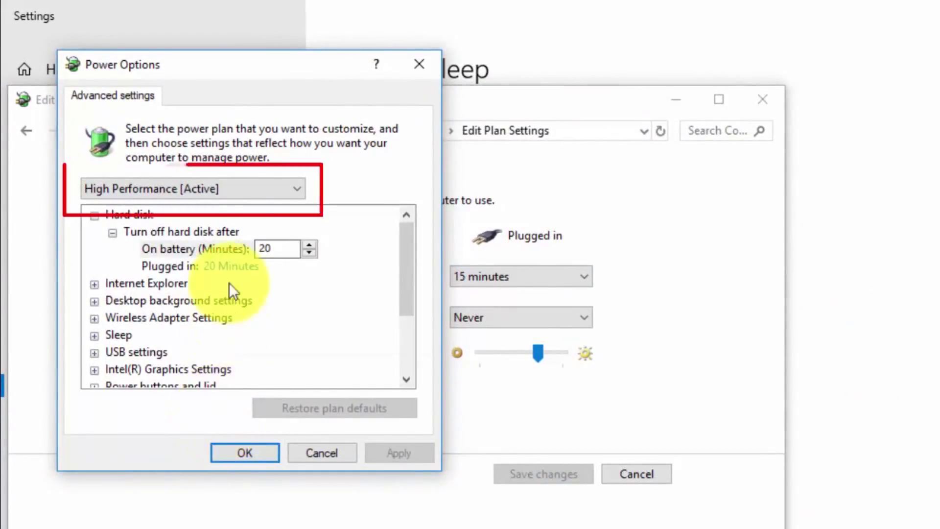
pyautogui.click(259, 194)
pyautogui.click(259, 194)
pyautogui.click(406, 265)
pyautogui.moveTo(407, 265); pyautogui.dragTo(399, 336)
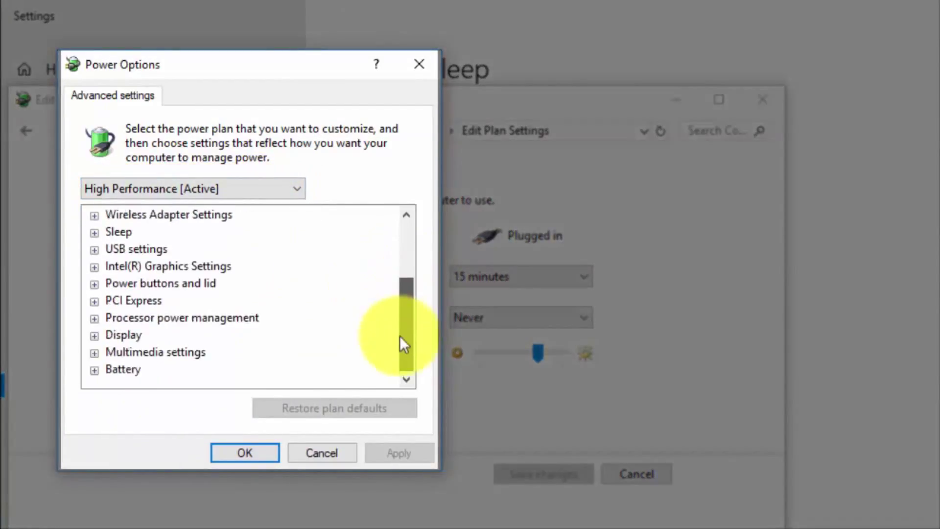
# Set Intel(R) Graphics Power Plan to Balanced on battery and plugged in, and expand PCI Express.
pyautogui.click(95, 266)
pyautogui.click(113, 283)
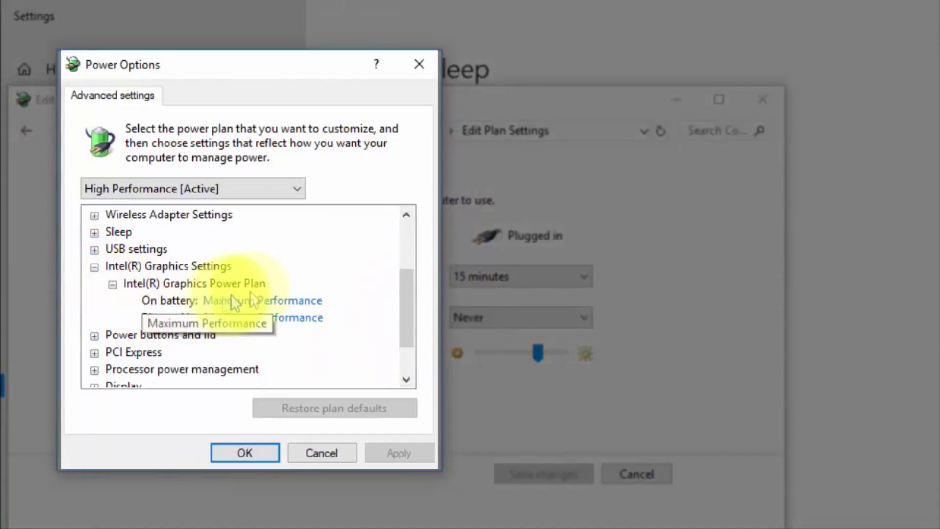
pyautogui.click(267, 301)
pyautogui.click(256, 302)
pyautogui.click(245, 326)
pyautogui.click(246, 323)
pyautogui.click(248, 322)
pyautogui.click(220, 346)
pyautogui.click(94, 353)
pyautogui.click(113, 368)
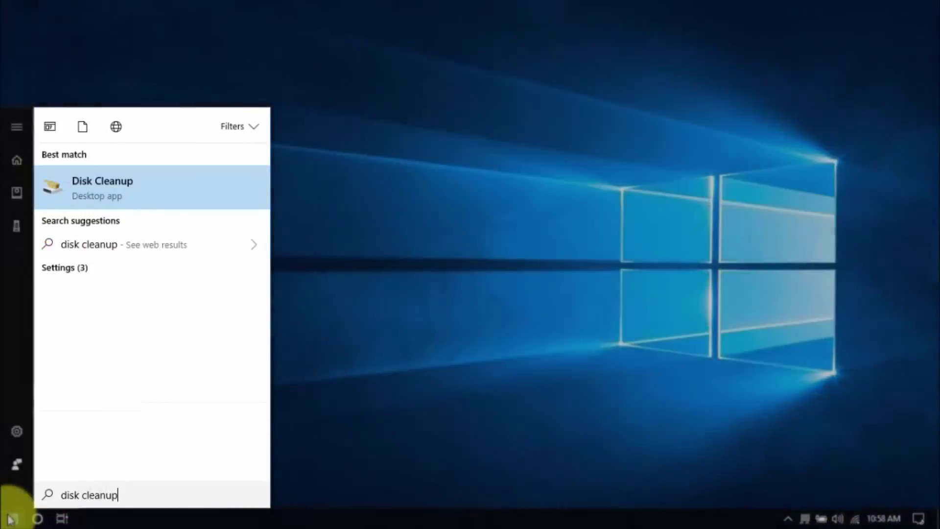
# Run Disk Cleanup on drive C:, then rescan it including system files.
pyautogui.press('Return')
pyautogui.click(449, 292)
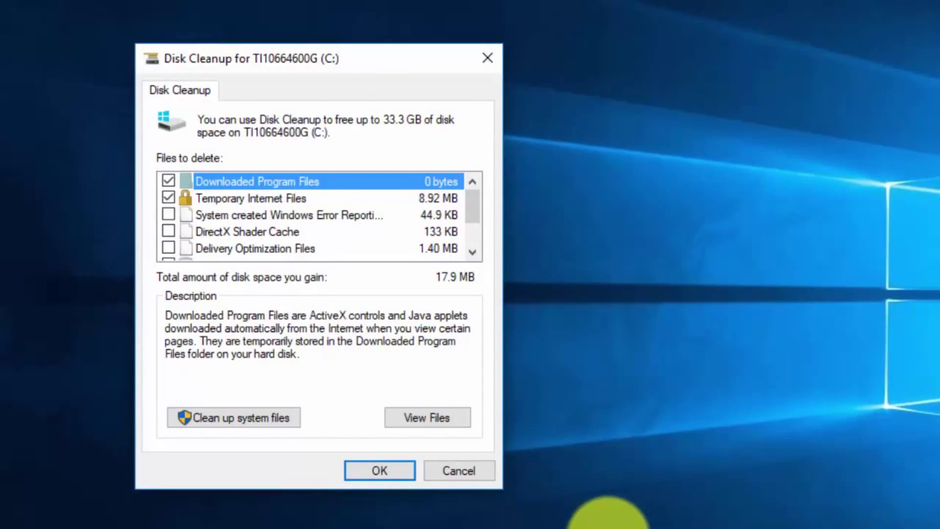
pyautogui.click(256, 413)
pyautogui.click(646, 323)
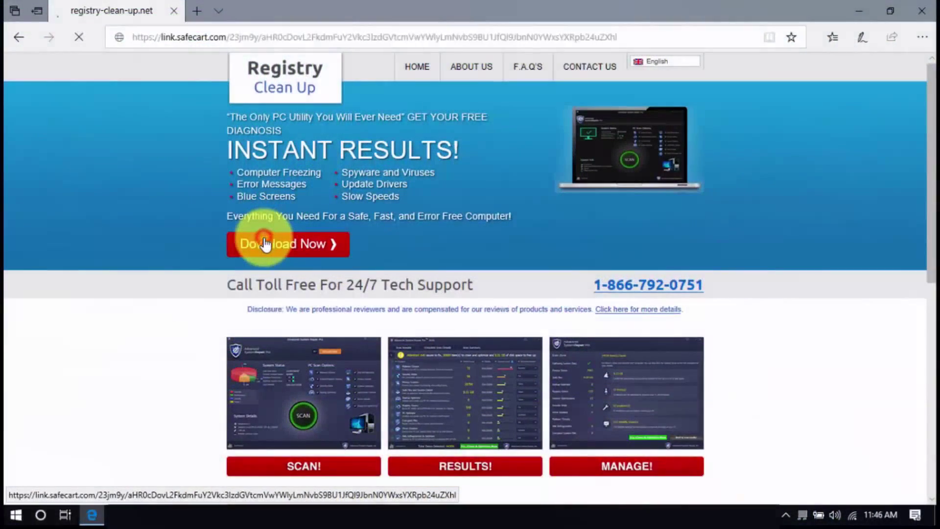
# Download Advanced System Repair Pro and start a full PC scan.
pyautogui.click(264, 243)
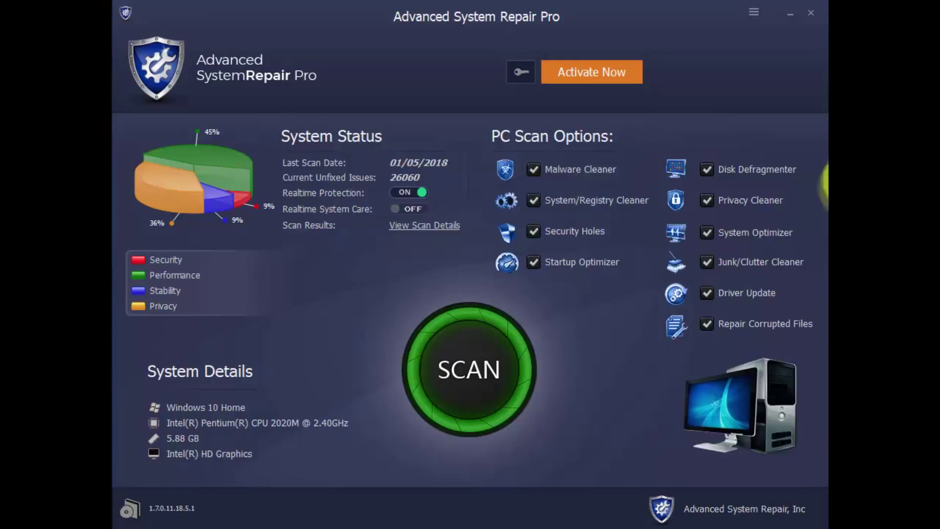
pyautogui.click(448, 389)
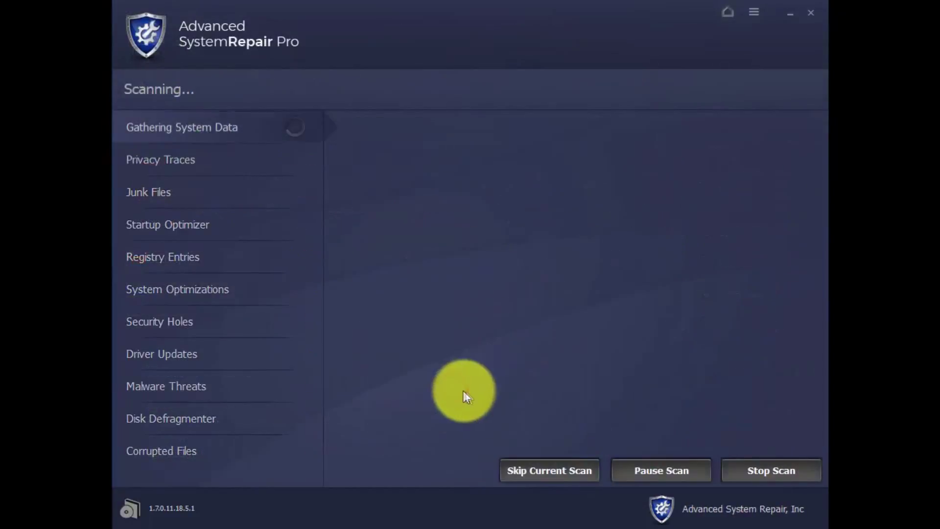